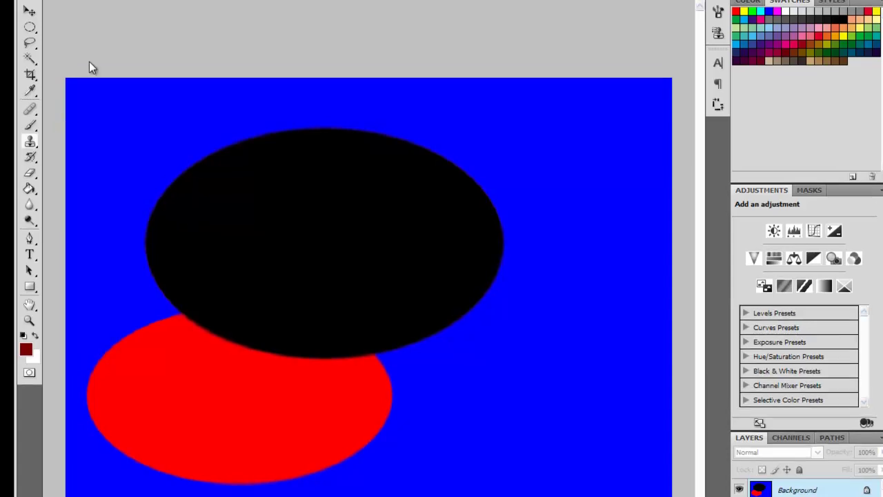
Create a new 800x600 blank document, then drag in ugly001.jpg to open it
left_click(53, 11)
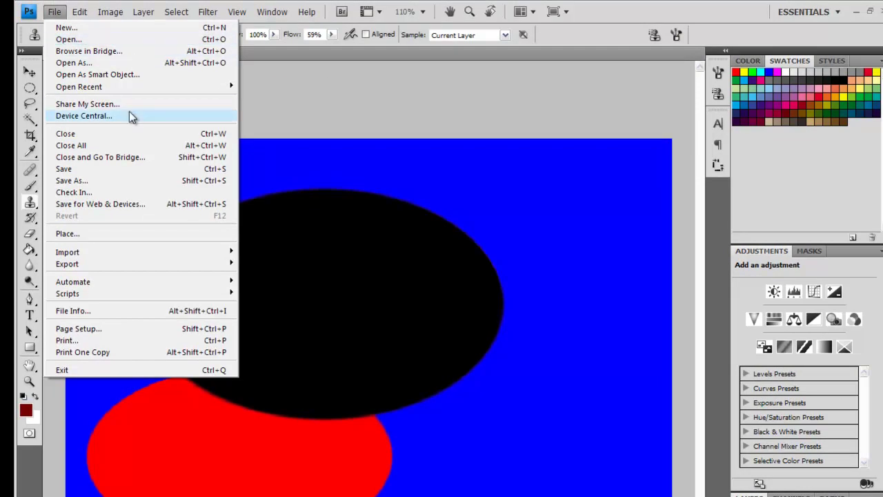
mouse_move(67, 264)
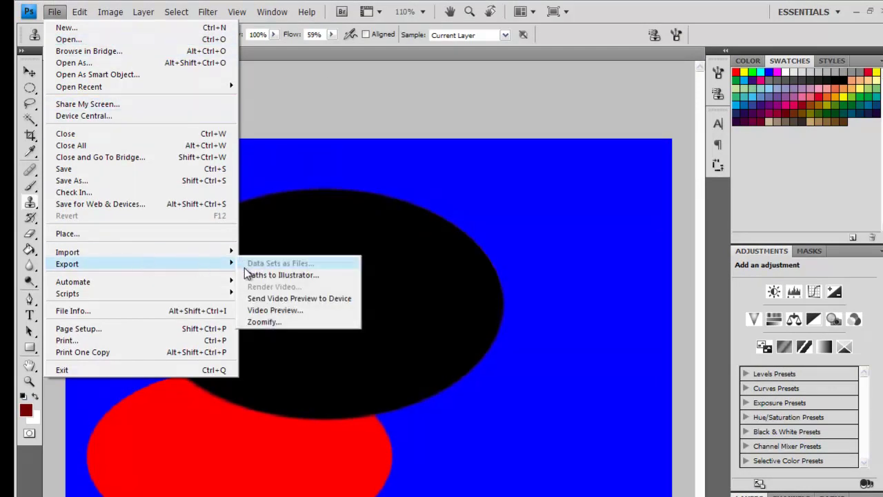
left_click(86, 30)
left_click(610, 182)
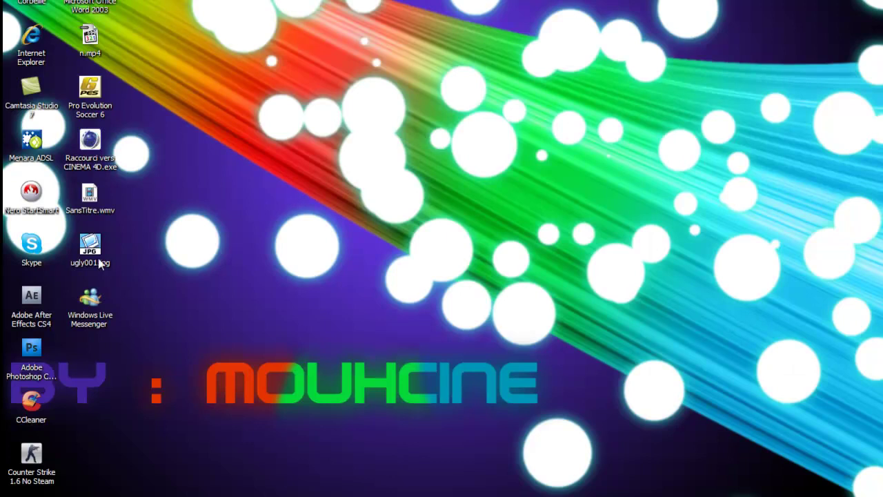
mouse_move(98, 262)
left_mouse_down()
mouse_move(234, 290)
mouse_move(225, 311)
left_mouse_up()
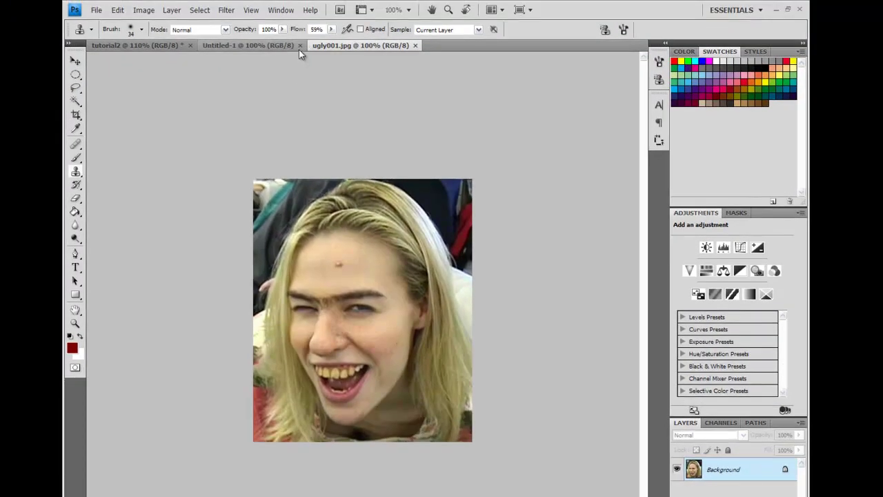
Close Untitled-1 and tutorial2 without saving changes
left_click(299, 45)
left_click(190, 46)
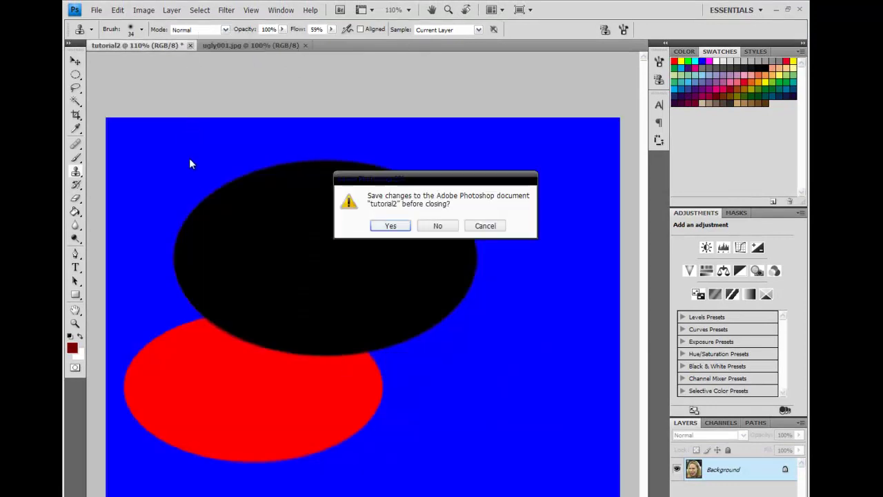
left_click(446, 227)
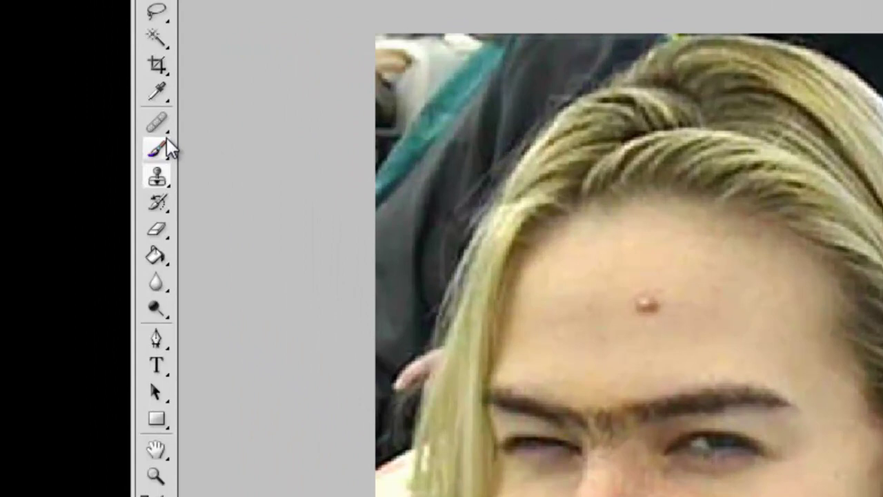
Switch to the Spot Healing Brush, shrink its diameter to 14 px, and zoom in on the face
right_click(100, 76)
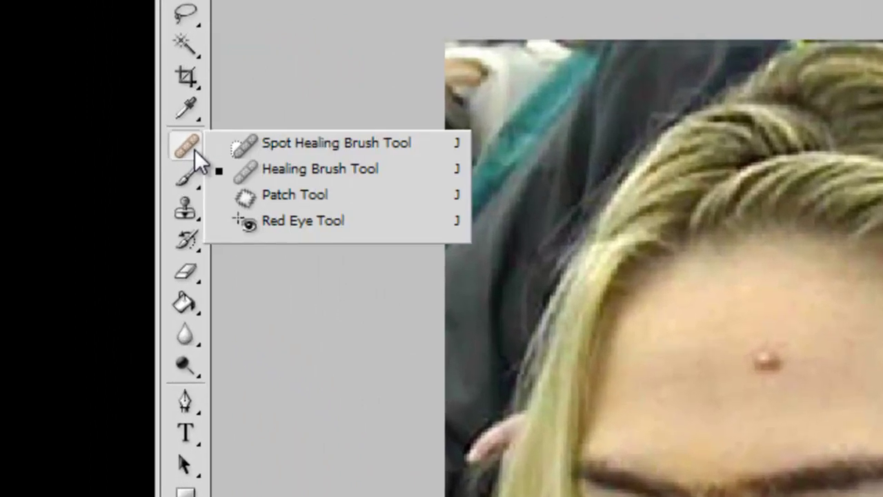
left_click(235, 145)
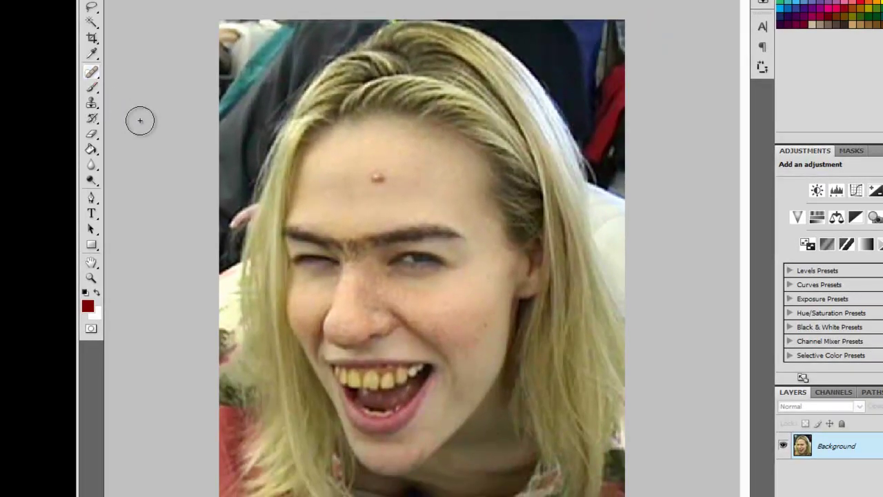
right_click(321, 170)
left_click_drag(352, 194, 347, 191)
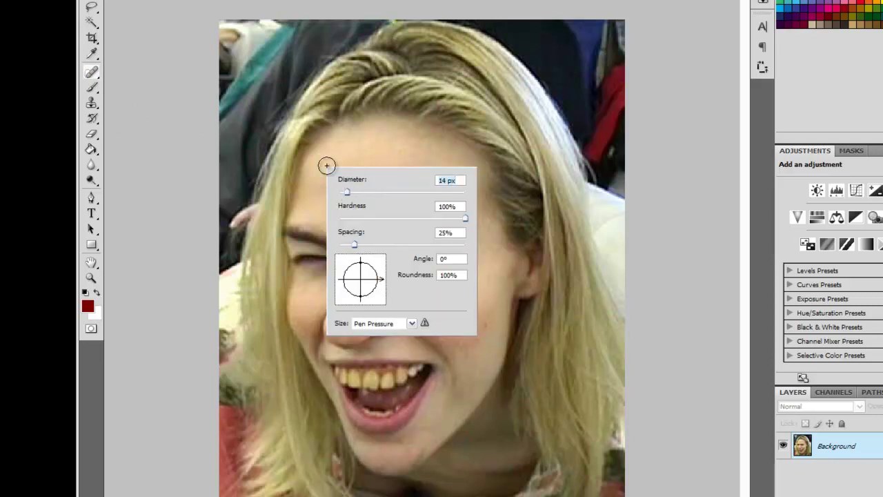
left_click(167, 167)
key("ctrl+plus")
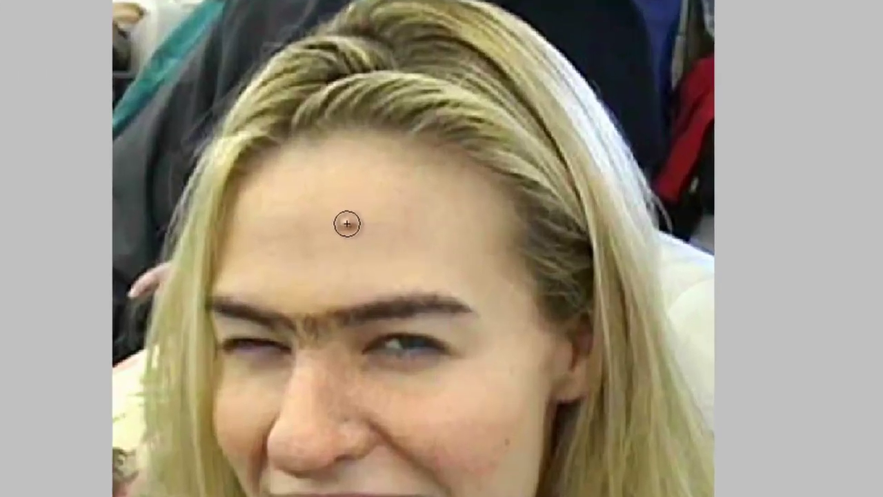
key("ctrl+plus")
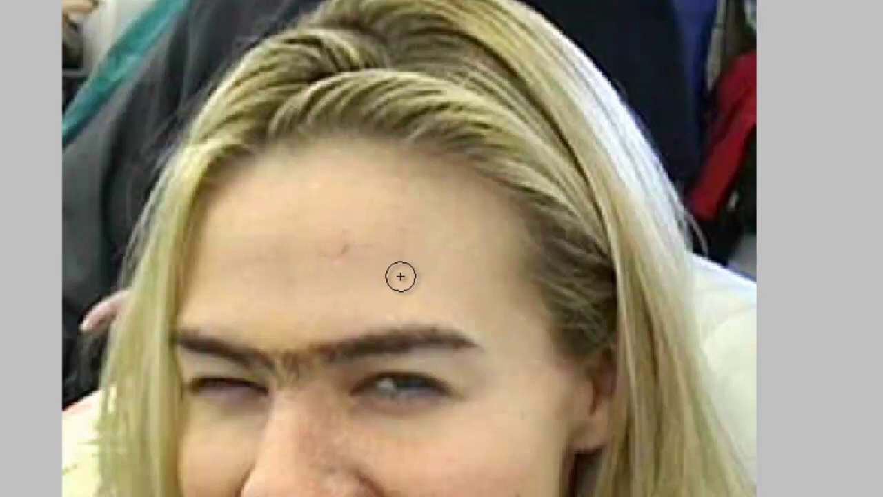
Test-heal the forehead blemish with a 16 px brush, then undo it
right_click(362, 265)
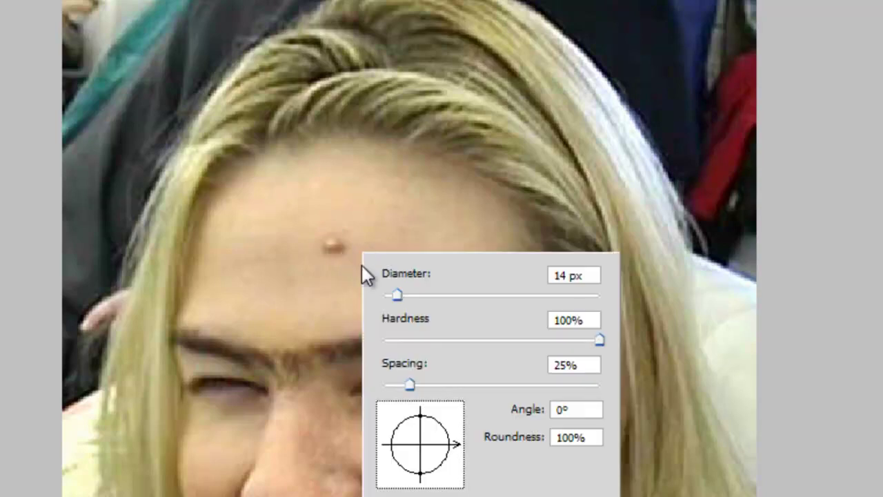
left_click_drag(397, 296, 400, 296)
left_click(333, 246)
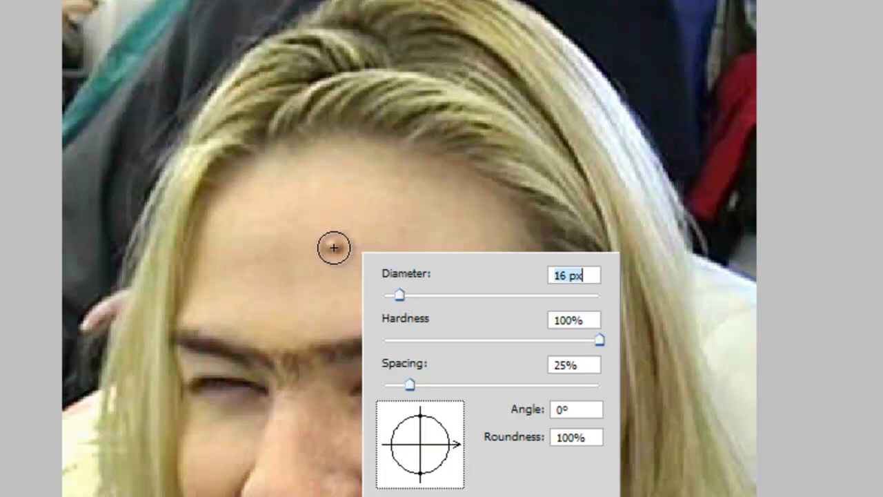
key("Return")
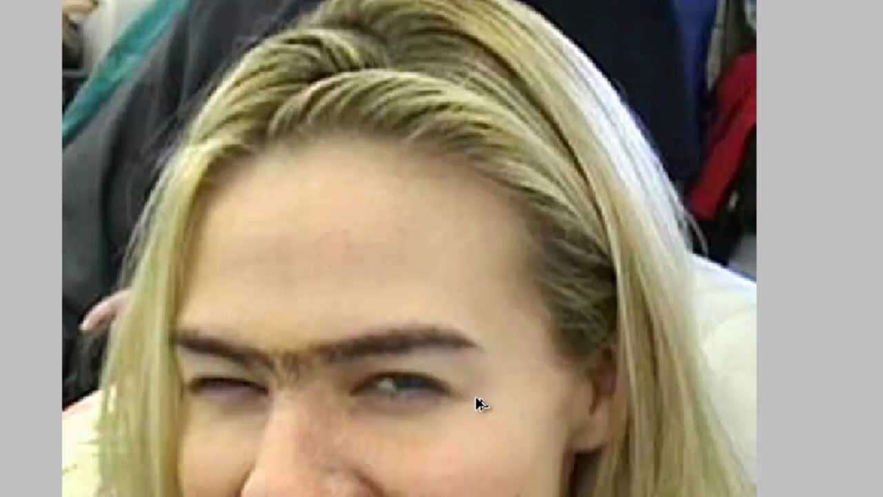
key("ctrl+z")
Retry the forehead heal with a 28 px brush, then undo it
right_click(355, 267)
left_click_drag(420, 310, 414, 310)
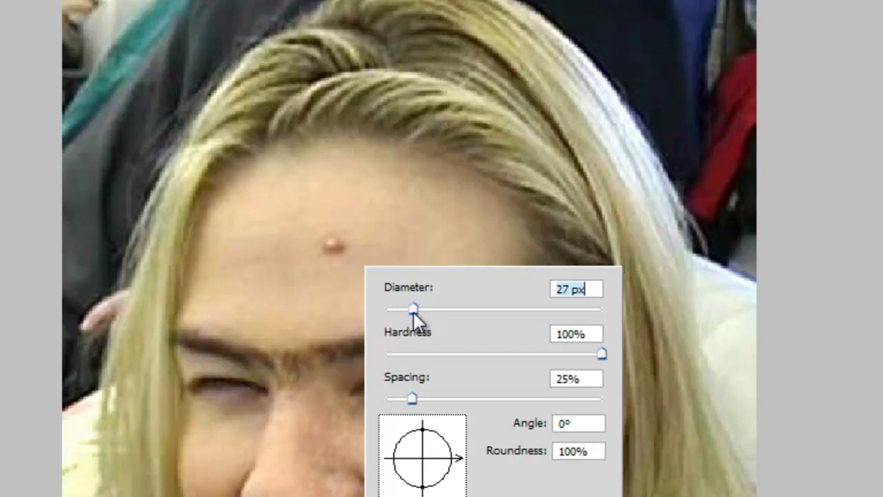
key("Return")
left_click(334, 244)
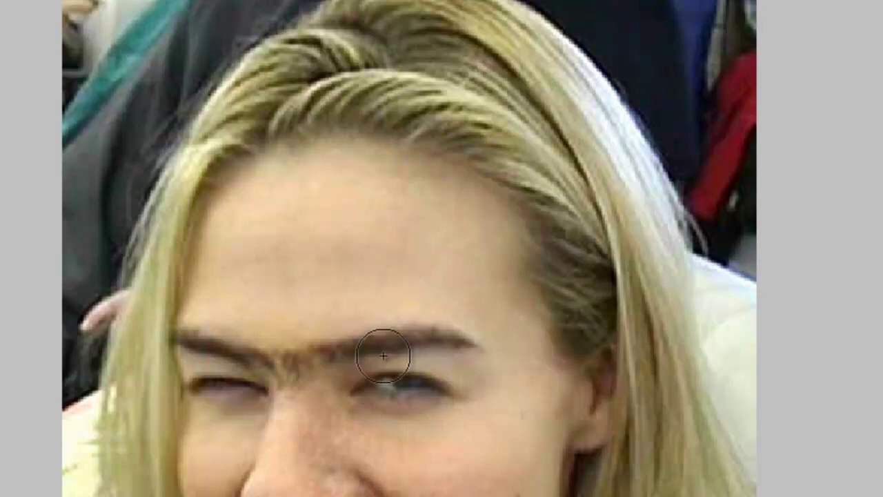
key("ctrl+z")
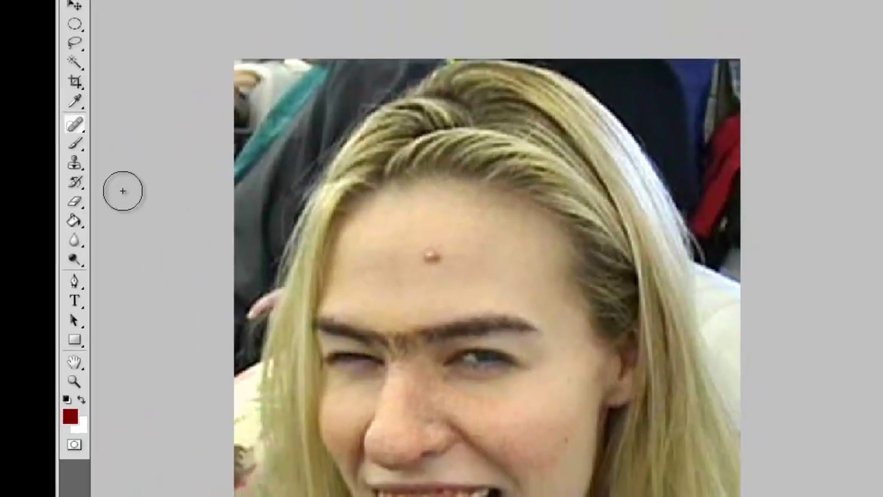
Switch from the healing tool group to the Clone Stamp tool
left_click_drag(76, 126, 146, 172)
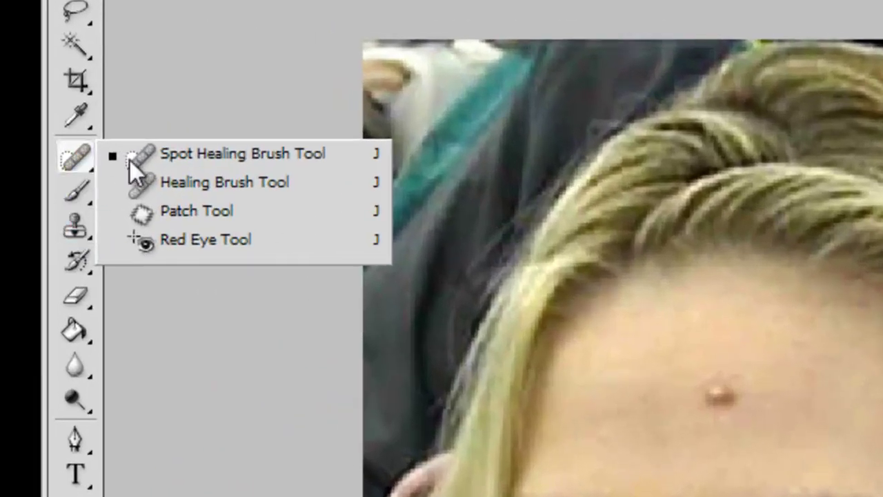
left_click(76, 228)
left_click(152, 224)
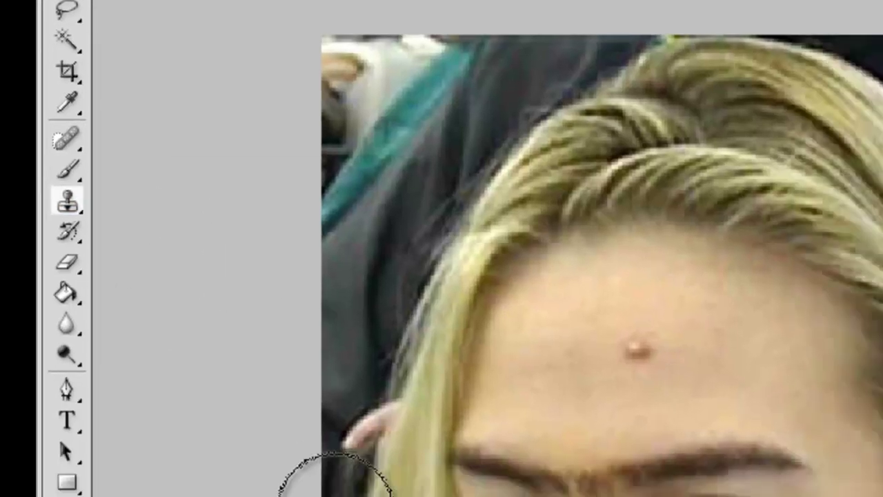
Set a 17 px, 0% hardness clone brush, stamp a copy of the forehead mole, and zoom out
right_click(347, 256)
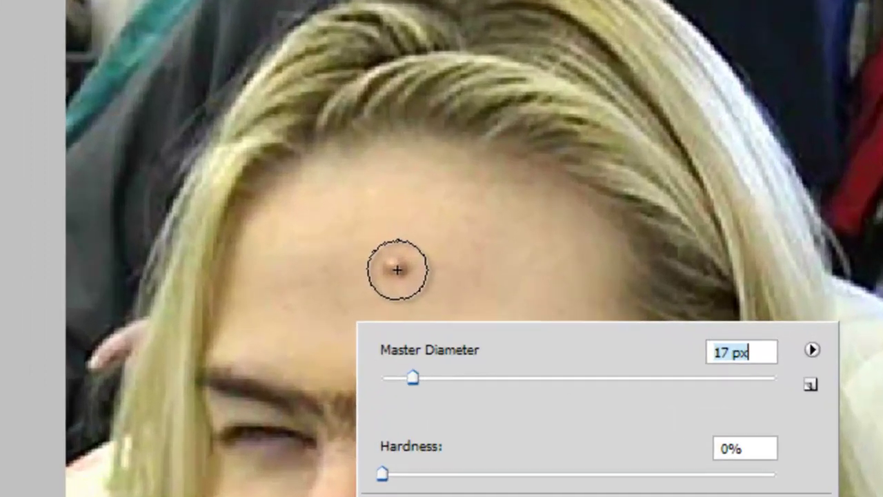
key("alt")
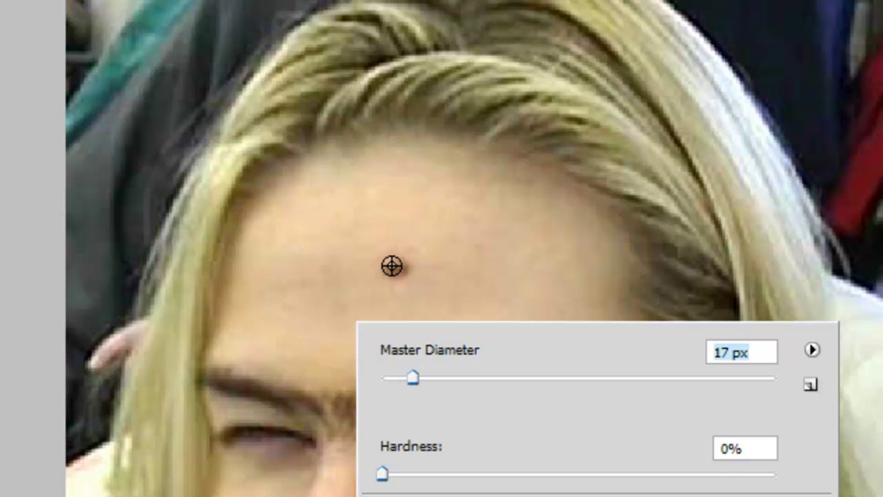
left_click(391, 265, "alt")
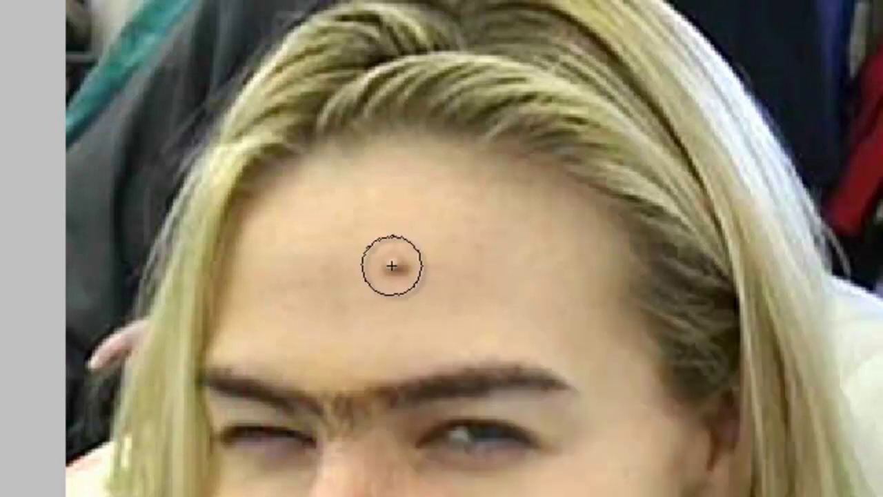
left_click(321, 265)
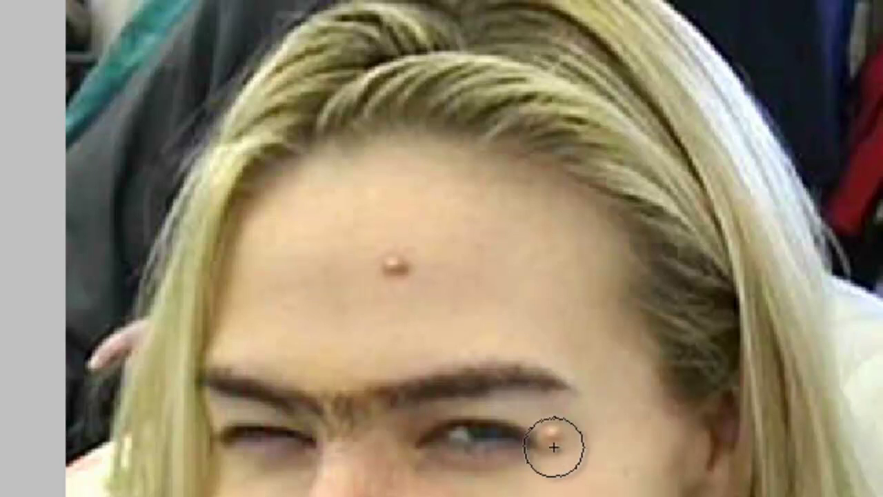
key("ctrl+minus")
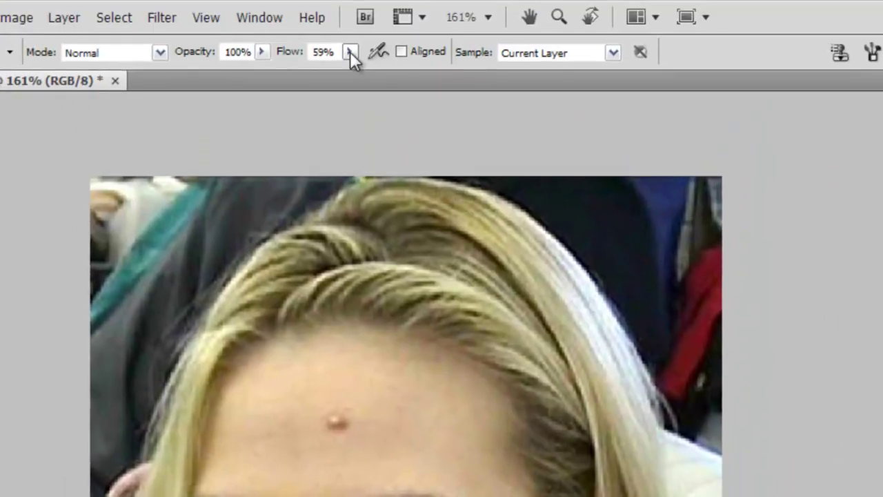
Raise clone flow to 82% and stamp mole copies on the forehead and beside the nose
left_click(350, 52)
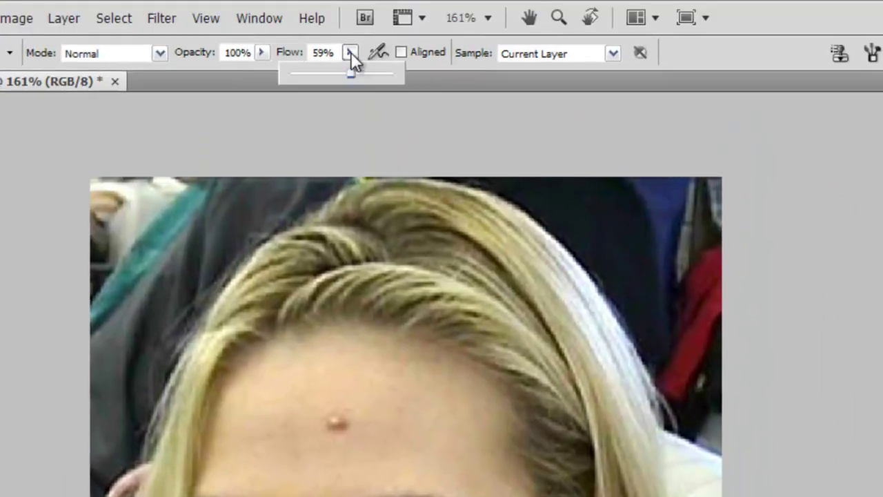
left_click_drag(351, 75, 376, 76)
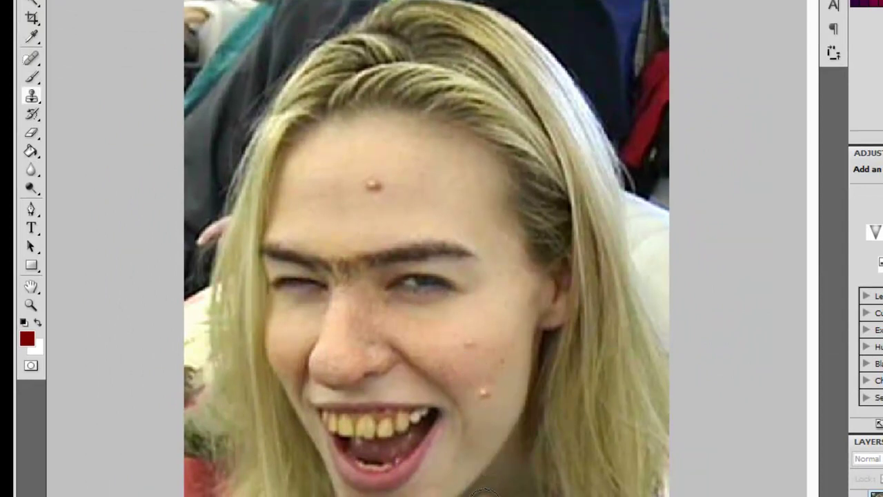
left_click(448, 201)
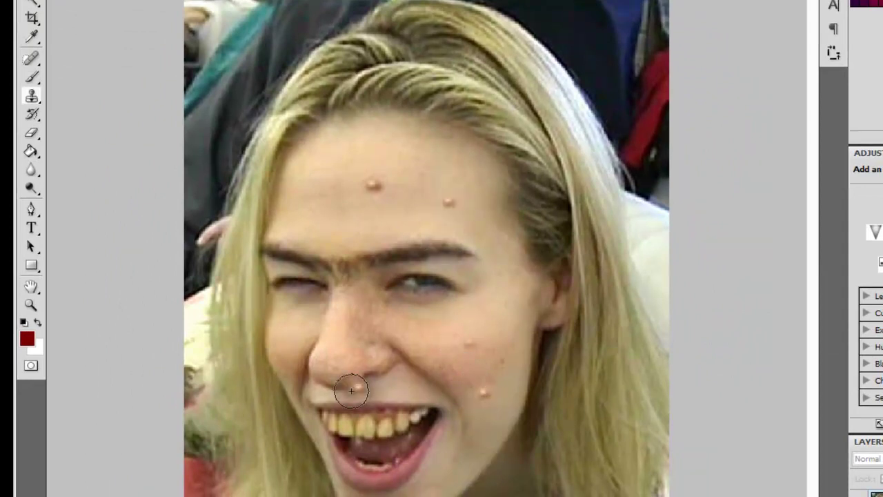
left_click(326, 361)
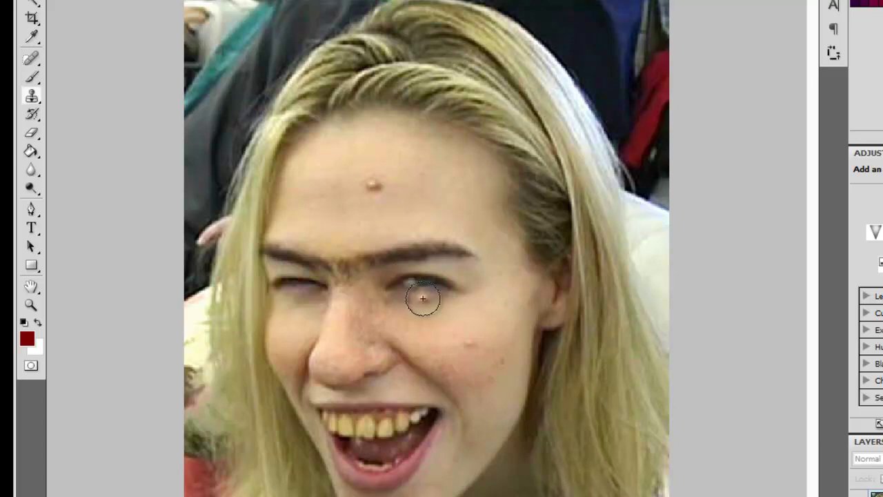
Sample the eye as clone source and paint it across the forehead mole
left_click(419, 289, "alt")
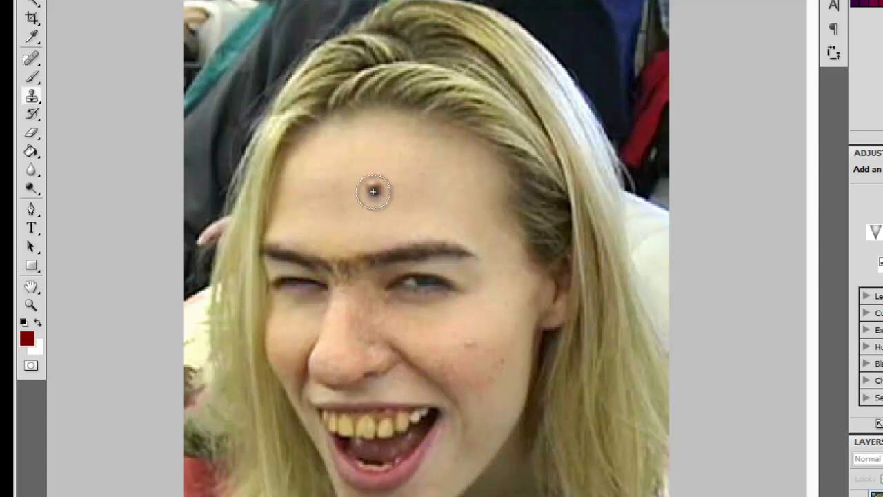
mouse_move(357, 186)
left_mouse_down()
mouse_move(372, 183)
mouse_move(339, 184)
mouse_move(355, 174)
mouse_move(395, 193)
left_mouse_up()
mouse_move(342, 196)
left_mouse_down()
mouse_move(358, 174)
mouse_move(408, 174)
mouse_move(337, 152)
mouse_move(349, 152)
mouse_move(403, 163)
mouse_move(345, 153)
mouse_move(310, 162)
mouse_move(347, 207)
mouse_move(400, 171)
left_mouse_up()
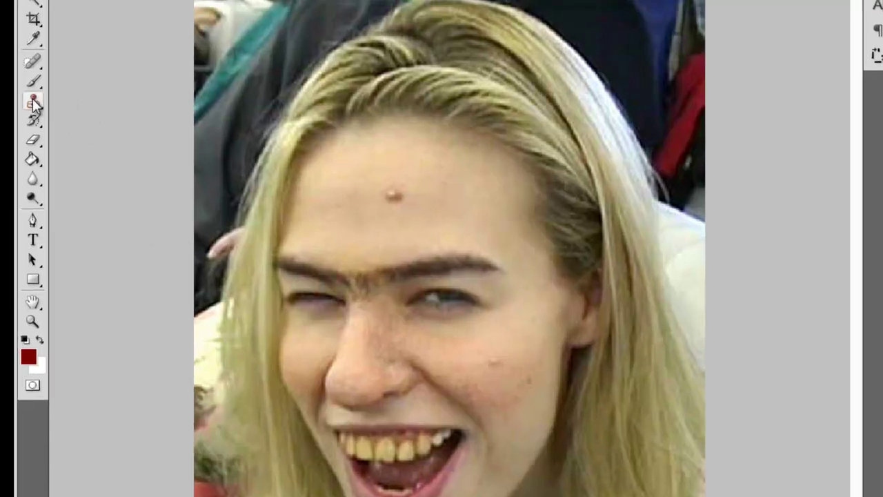
Try the Pattern Stamp tool with a stroke over the forehead mole
left_click(35, 103)
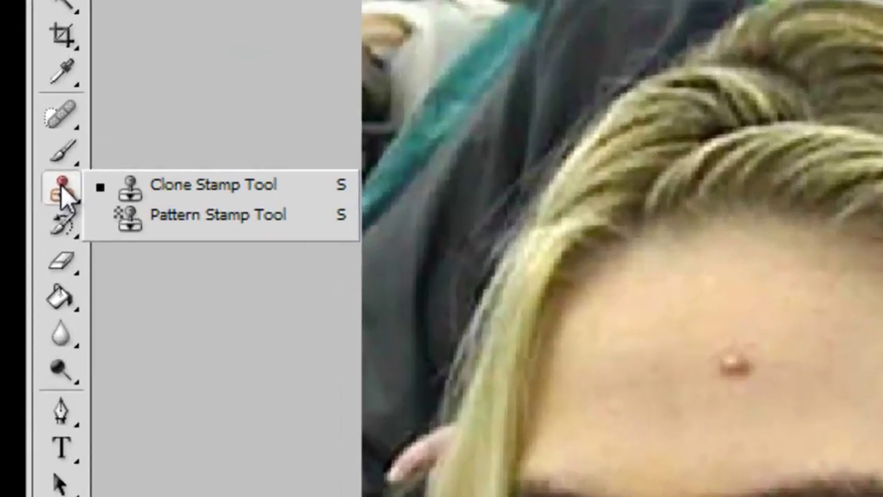
left_click(153, 214)
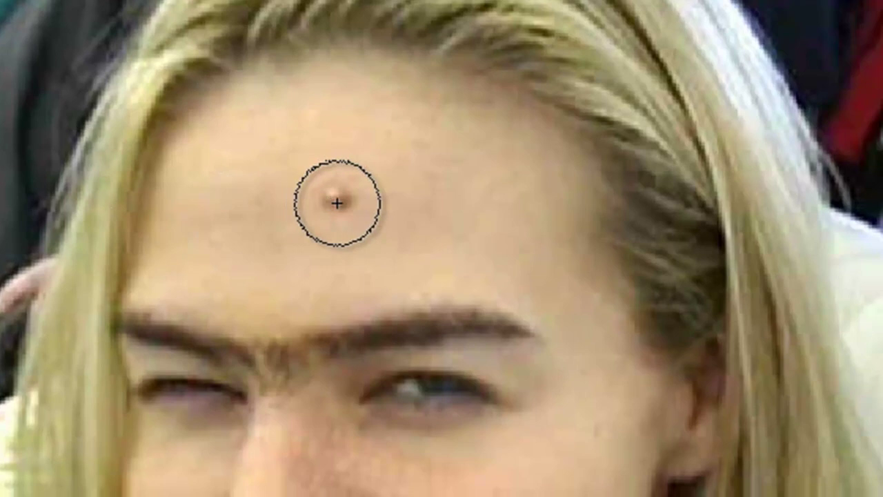
mouse_move(331, 203)
left_mouse_down()
mouse_move(357, 216)
mouse_move(255, 170)
mouse_move(334, 117)
mouse_move(318, 294)
mouse_move(343, 251)
mouse_move(270, 371)
mouse_move(380, 308)
left_mouse_up()
scroll(381, 308, "down", 1)
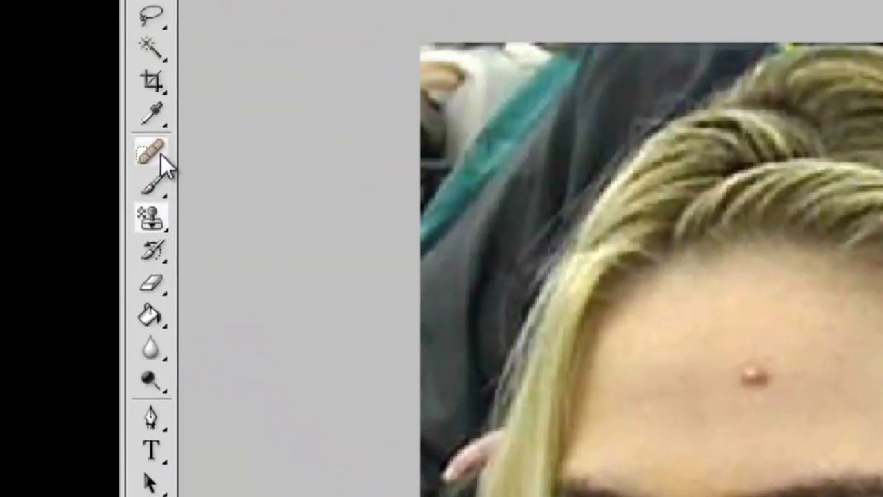
Switch to the Spot Healing Brush and trial-heal the brown forehead spot
right_click(161, 152)
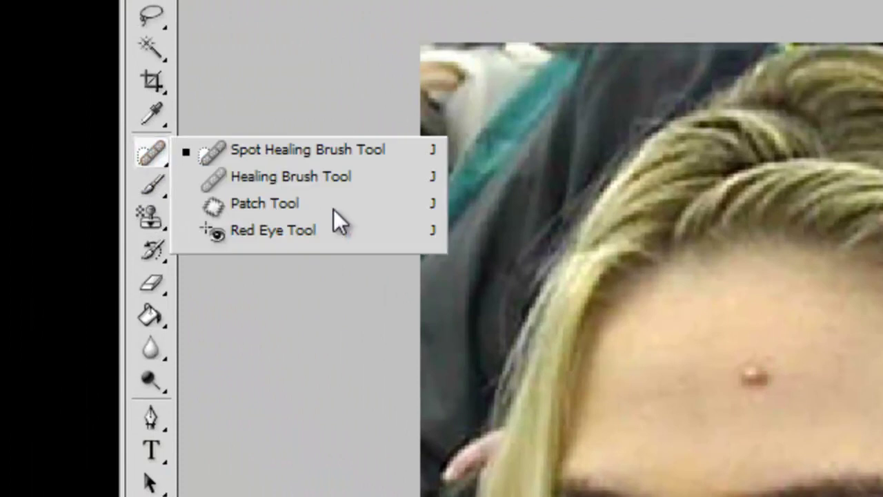
left_click(328, 154)
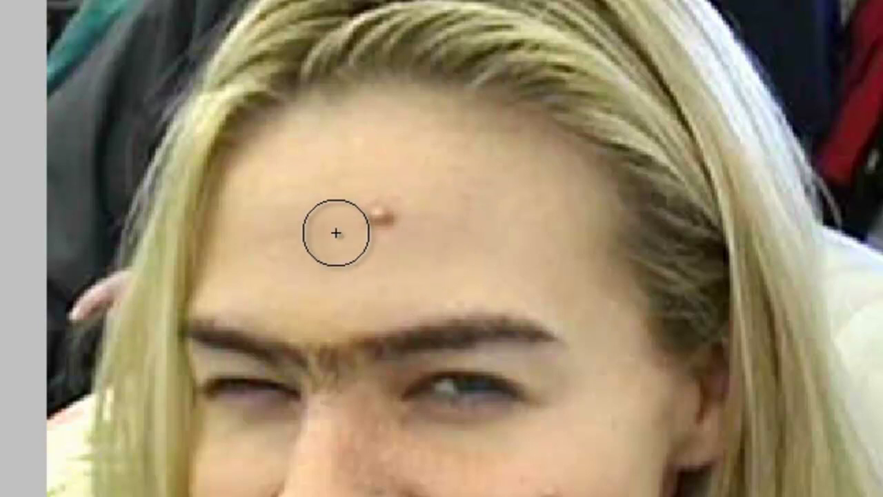
left_click(373, 210)
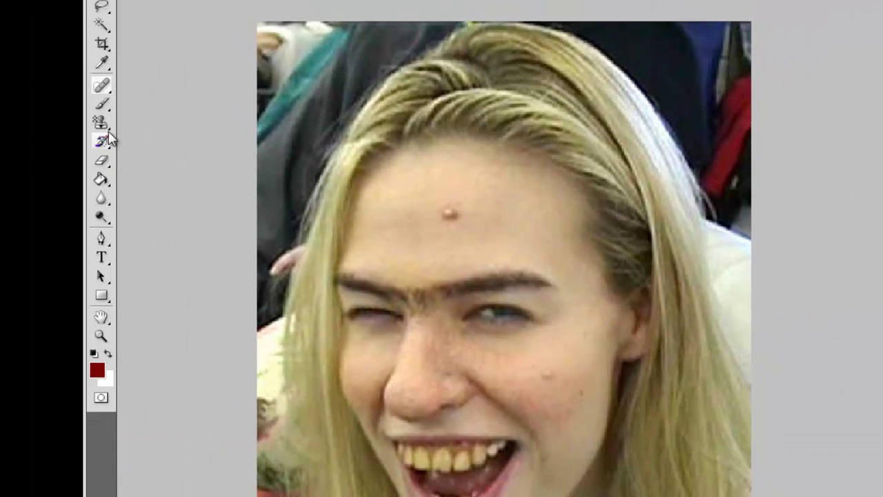
Clone the forehead mole onto the cheek, face and jaw, then lower flow to 52%
left_click(109, 121)
left_click(167, 120)
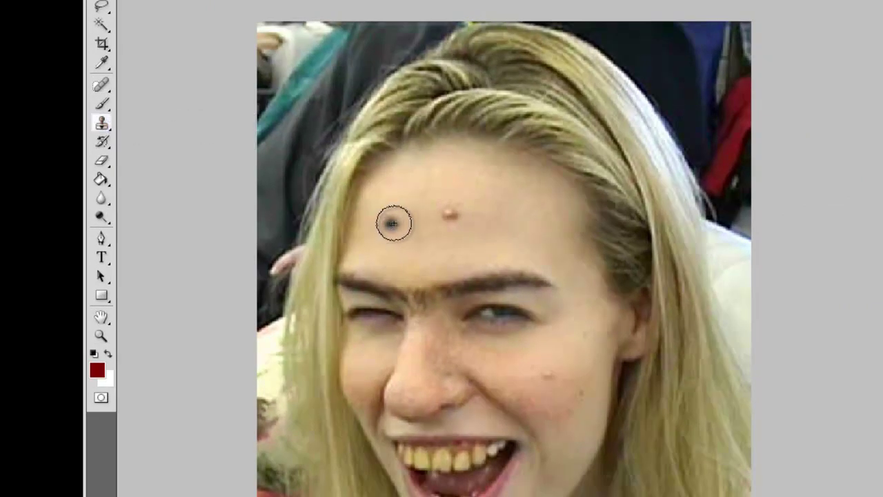
left_click(433, 223)
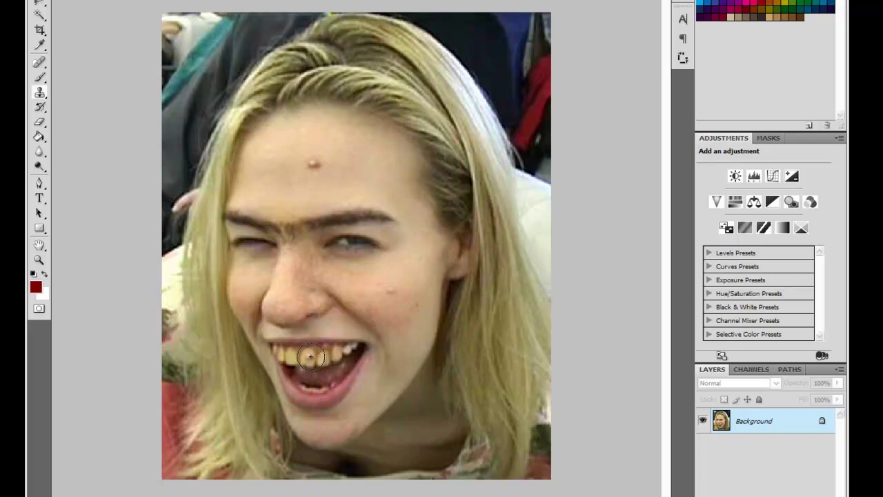
left_click(426, 254)
left_click(418, 303)
left_click(420, 339)
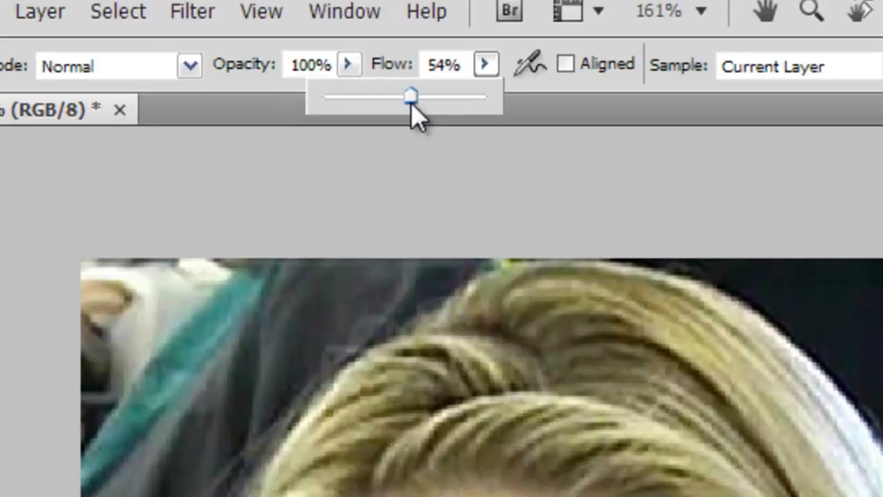
left_click_drag(414, 115, 437, 148)
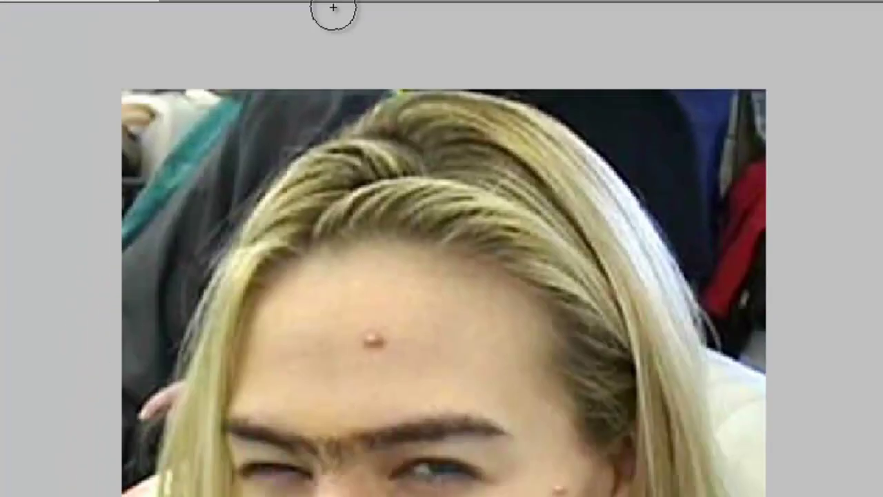